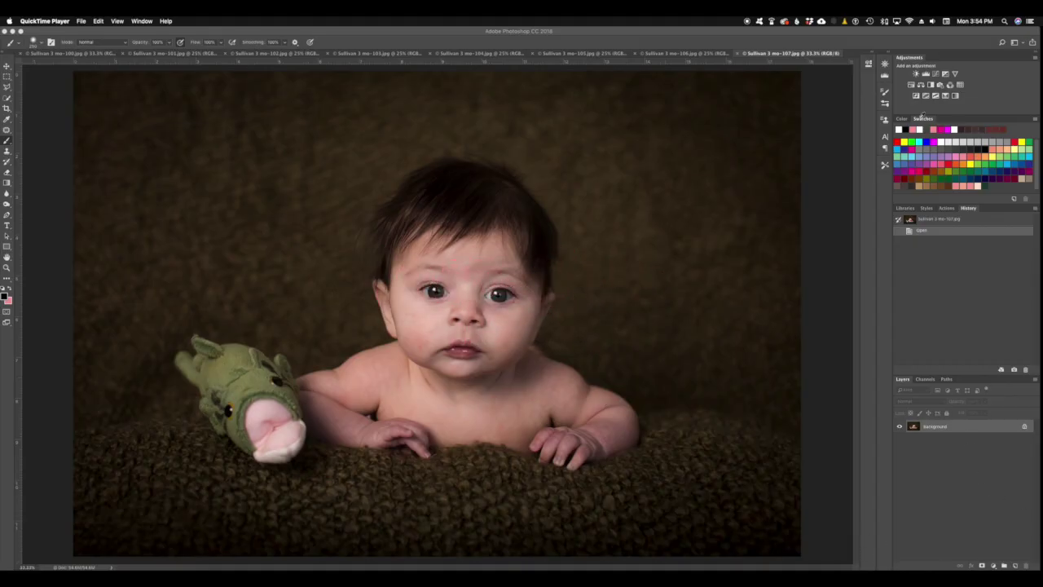
Duplicate the Background layer and activate the Patch tool.
{"action": "left_click", "coordinate": [908, 33]}
{"action": "key", "text": "super+j"}
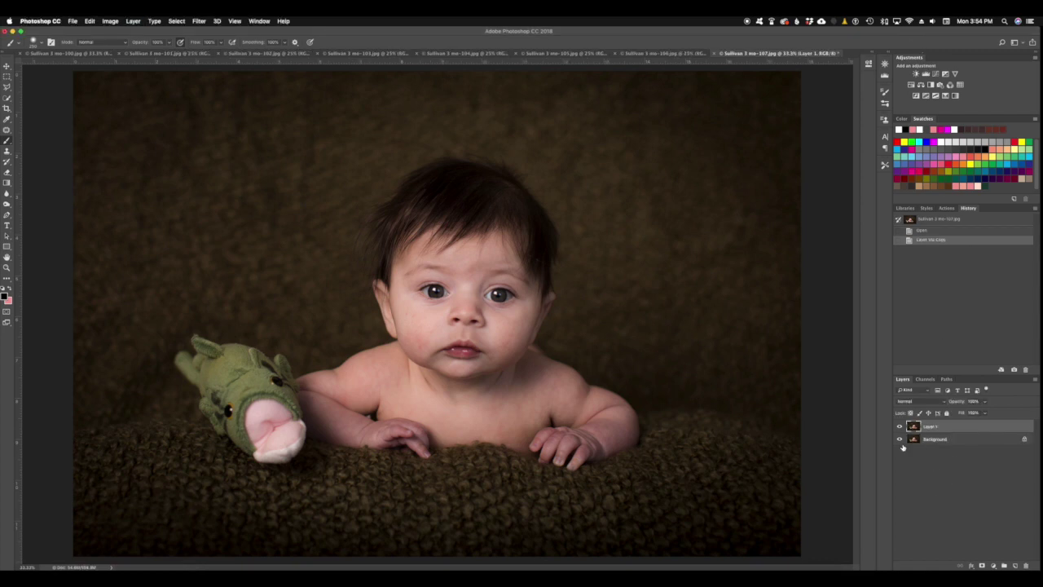
{"action": "left_click", "coordinate": [7, 130]}
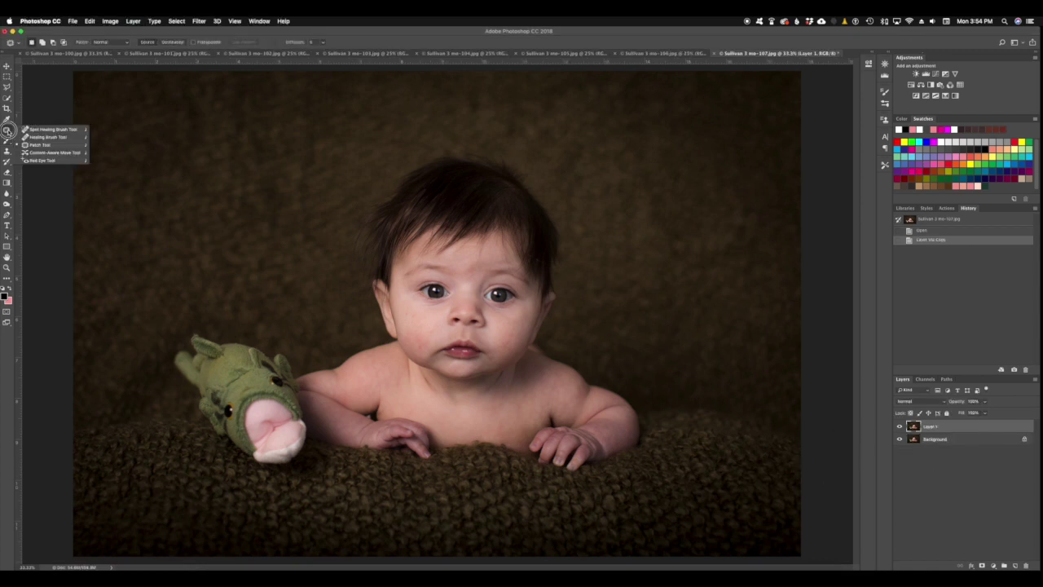
{"action": "left_click", "coordinate": [52, 145]}
{"action": "left_click", "coordinate": [6, 132]}
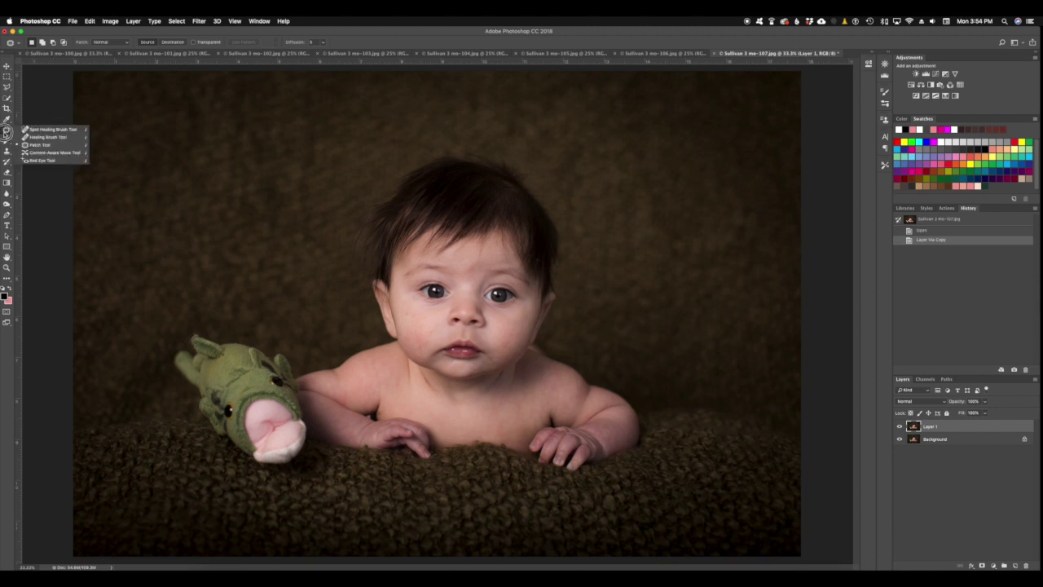
{"action": "left_click", "coordinate": [363, 33]}
Patch the small blemishes on the baby's upper cheek, below the eye on the toy's side.
{"action": "scroll", "coordinate": [458, 399], "scroll_direction": "up", "scroll_amount": 10}
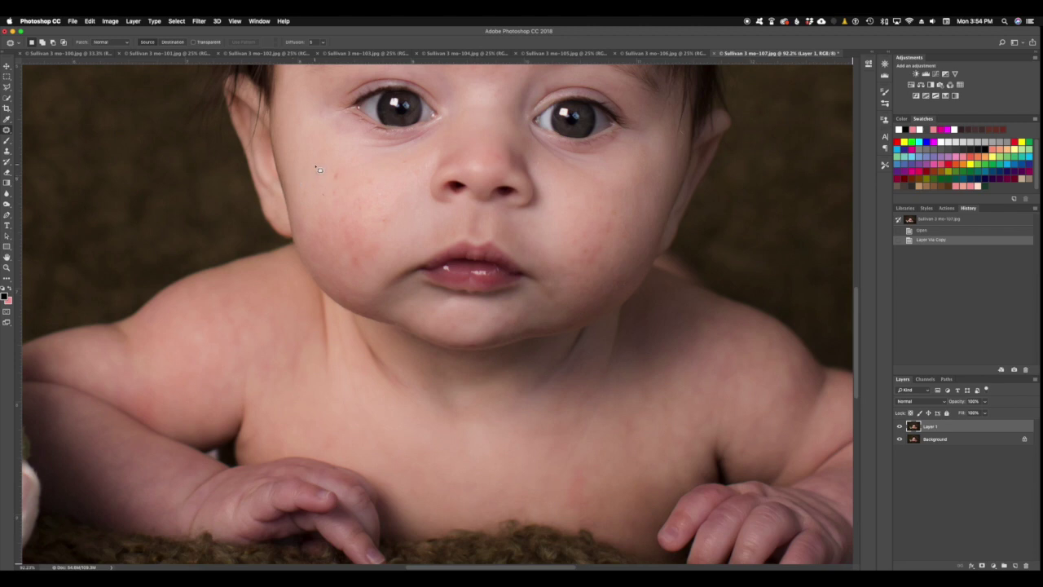
{"action": "left_click_drag", "start_coordinate": [316, 167], "coordinate": [313, 170]}
{"action": "mouse_move", "coordinate": [316, 170]}
{"action": "left_mouse_down"}
{"action": "mouse_move", "coordinate": [317, 194]}
{"action": "mouse_move", "coordinate": [328, 195]}
{"action": "mouse_move", "coordinate": [324, 182]}
{"action": "left_mouse_up"}
{"action": "mouse_move", "coordinate": [333, 182]}
{"action": "left_mouse_down"}
{"action": "mouse_move", "coordinate": [327, 155]}
{"action": "mouse_move", "coordinate": [374, 187]}
{"action": "mouse_move", "coordinate": [371, 170]}
{"action": "left_mouse_up"}
{"action": "key", "text": "super+d"}
{"action": "left_click_drag", "start_coordinate": [372, 183], "coordinate": [344, 185]}
{"action": "mouse_move", "coordinate": [395, 160]}
{"action": "left_mouse_down"}
{"action": "mouse_move", "coordinate": [413, 157]}
{"action": "mouse_move", "coordinate": [399, 161]}
{"action": "left_mouse_up"}
{"action": "left_click_drag", "start_coordinate": [407, 160], "coordinate": [395, 170]}
{"action": "left_click_drag", "start_coordinate": [395, 173], "coordinate": [396, 173]}
Patch the red spots on the middle and lower part of the toy-side cheek.
{"action": "mouse_move", "coordinate": [385, 213]}
{"action": "left_mouse_down"}
{"action": "mouse_move", "coordinate": [387, 224]}
{"action": "mouse_move", "coordinate": [387, 203]}
{"action": "mouse_move", "coordinate": [366, 203]}
{"action": "mouse_move", "coordinate": [330, 227]}
{"action": "mouse_move", "coordinate": [331, 218]}
{"action": "left_mouse_up"}
{"action": "left_click", "coordinate": [373, 202]}
{"action": "left_click", "coordinate": [352, 211]}
{"action": "left_click_drag", "start_coordinate": [332, 225], "coordinate": [341, 218]}
{"action": "key", "text": "super+d"}
{"action": "left_click_drag", "start_coordinate": [352, 267], "coordinate": [359, 234]}
{"action": "key", "text": "ctrl+d"}
Patch the blemishes on the baby's chin below the lips.
{"action": "mouse_move", "coordinate": [479, 344]}
{"action": "left_mouse_down"}
{"action": "mouse_move", "coordinate": [462, 346]}
{"action": "mouse_move", "coordinate": [479, 344]}
{"action": "mouse_move", "coordinate": [468, 347]}
{"action": "mouse_move", "coordinate": [464, 326]}
{"action": "mouse_move", "coordinate": [444, 324]}
{"action": "mouse_move", "coordinate": [454, 328]}
{"action": "left_mouse_up"}
{"action": "key", "text": "super+d"}
{"action": "key", "text": "ctrl+d"}
{"action": "left_click_drag", "start_coordinate": [455, 326], "coordinate": [466, 314]}
{"action": "mouse_move", "coordinate": [494, 310]}
{"action": "left_mouse_down"}
{"action": "mouse_move", "coordinate": [498, 323]}
{"action": "mouse_move", "coordinate": [465, 323]}
{"action": "left_mouse_up"}
{"action": "left_click_drag", "start_coordinate": [499, 310], "coordinate": [489, 310]}
{"action": "left_click_drag", "start_coordinate": [492, 315], "coordinate": [493, 321]}
Patch the red spots on the opposite cheek and the marks beside the nose.
{"action": "mouse_move", "coordinate": [583, 238]}
{"action": "left_mouse_down"}
{"action": "mouse_move", "coordinate": [562, 247]}
{"action": "mouse_move", "coordinate": [568, 237]}
{"action": "left_mouse_up"}
{"action": "left_click_drag", "start_coordinate": [569, 239], "coordinate": [566, 232]}
{"action": "mouse_move", "coordinate": [587, 196]}
{"action": "left_mouse_down"}
{"action": "mouse_move", "coordinate": [598, 204]}
{"action": "mouse_move", "coordinate": [581, 207]}
{"action": "left_mouse_up"}
{"action": "key", "text": "super+d"}
{"action": "mouse_move", "coordinate": [535, 157]}
{"action": "left_mouse_down"}
{"action": "mouse_move", "coordinate": [543, 173]}
{"action": "mouse_move", "coordinate": [533, 159]}
{"action": "left_mouse_up"}
{"action": "left_click_drag", "start_coordinate": [538, 167], "coordinate": [545, 172]}
{"action": "key", "text": "super+d"}
Patch the remaining red spots on the outer and lower part of the cheek away from the toy.
{"action": "mouse_move", "coordinate": [605, 200]}
{"action": "left_mouse_down"}
{"action": "mouse_move", "coordinate": [620, 216]}
{"action": "mouse_move", "coordinate": [594, 205]}
{"action": "mouse_move", "coordinate": [601, 183]}
{"action": "mouse_move", "coordinate": [609, 198]}
{"action": "left_mouse_up"}
{"action": "mouse_move", "coordinate": [611, 218]}
{"action": "left_mouse_down"}
{"action": "mouse_move", "coordinate": [615, 239]}
{"action": "mouse_move", "coordinate": [613, 204]}
{"action": "mouse_move", "coordinate": [630, 239]}
{"action": "mouse_move", "coordinate": [622, 225]}
{"action": "mouse_move", "coordinate": [607, 251]}
{"action": "mouse_move", "coordinate": [568, 265]}
{"action": "mouse_move", "coordinate": [574, 252]}
{"action": "left_mouse_up"}
{"action": "key", "text": "super+d"}
{"action": "key", "text": "super+d"}
{"action": "left_click_drag", "start_coordinate": [585, 255], "coordinate": [585, 220]}
{"action": "key", "text": "super+d"}
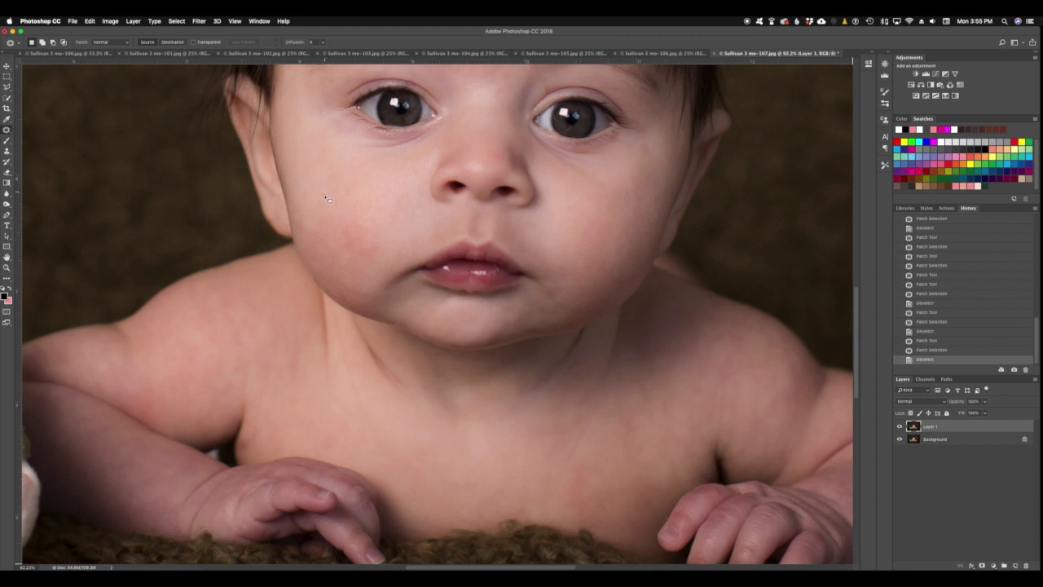
Patch the remaining uneven spots on the toy-side cheek, between the eyes and along the opposite jaw.
{"action": "mouse_move", "coordinate": [330, 186]}
{"action": "left_mouse_down"}
{"action": "mouse_move", "coordinate": [324, 205]}
{"action": "mouse_move", "coordinate": [326, 181]}
{"action": "mouse_move", "coordinate": [314, 201]}
{"action": "left_mouse_up"}
{"action": "key", "text": "ctrl+d"}
{"action": "scroll", "coordinate": [578, 478], "scroll_direction": "up", "scroll_amount": 5}
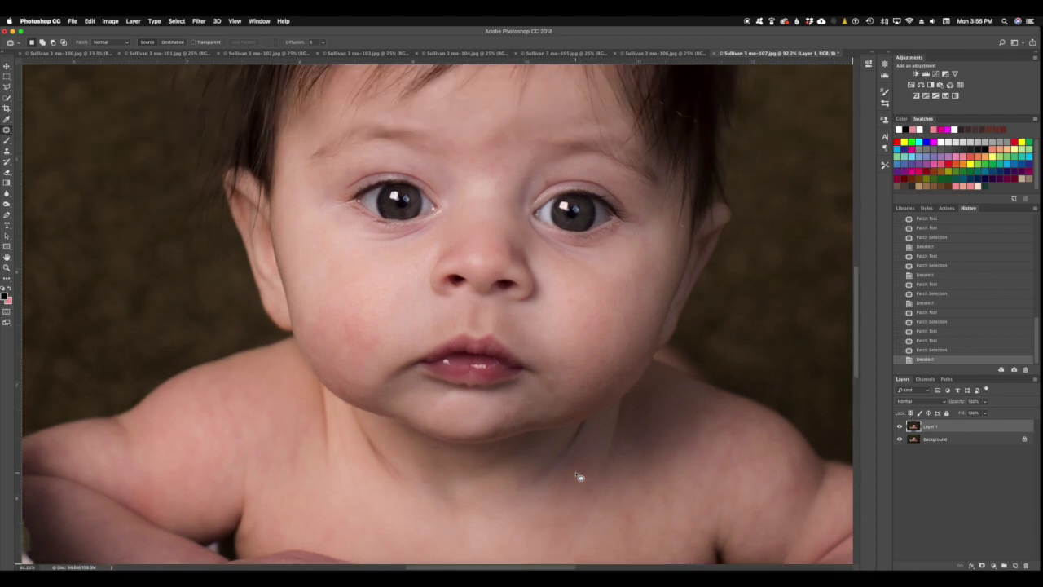
{"action": "mouse_move", "coordinate": [521, 198]}
{"action": "left_mouse_down"}
{"action": "mouse_move", "coordinate": [533, 195]}
{"action": "mouse_move", "coordinate": [512, 220]}
{"action": "left_mouse_up"}
{"action": "key", "text": "super+d"}
{"action": "mouse_move", "coordinate": [623, 414]}
{"action": "left_mouse_down"}
{"action": "mouse_move", "coordinate": [625, 425]}
{"action": "mouse_move", "coordinate": [624, 404]}
{"action": "left_mouse_up"}
{"action": "key", "text": "super+d"}
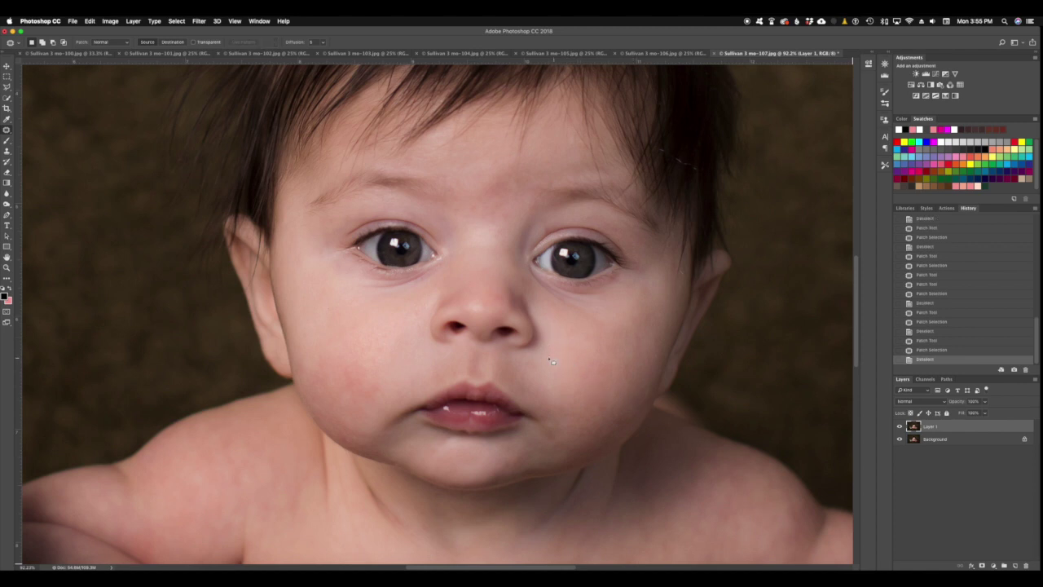
Patch the small mark on the bridge of the baby's nose.
{"action": "mouse_move", "coordinate": [493, 284]}
{"action": "left_mouse_down"}
{"action": "mouse_move", "coordinate": [501, 302]}
{"action": "mouse_move", "coordinate": [496, 285]}
{"action": "left_mouse_up"}
{"action": "left_click_drag", "start_coordinate": [494, 288], "coordinate": [489, 272]}
{"action": "key", "text": "super+d"}
{"action": "scroll", "coordinate": [541, 365], "scroll_direction": "down", "scroll_amount": 8}
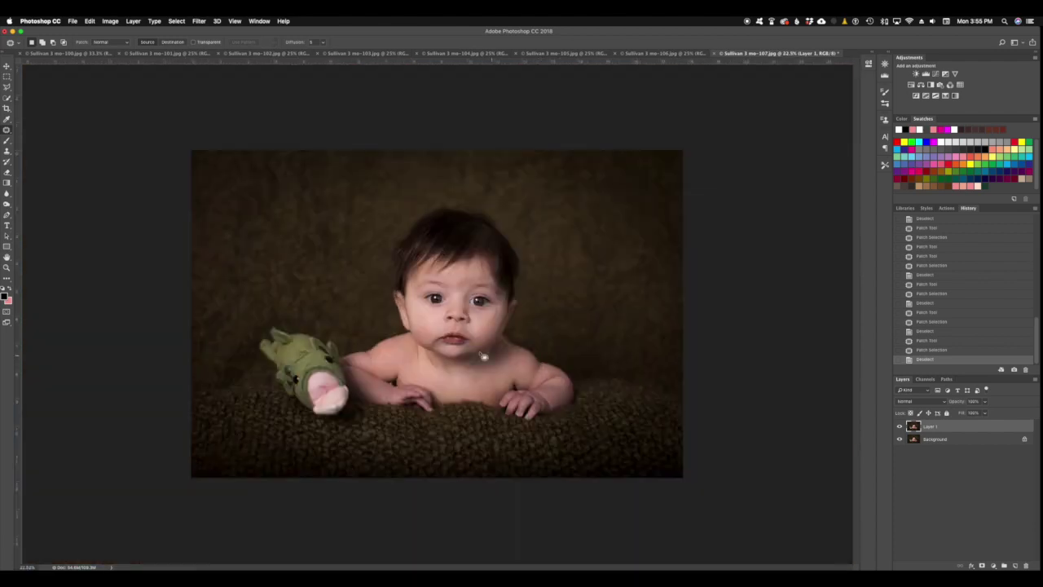
{"action": "scroll", "coordinate": [444, 326], "scroll_direction": "up", "scroll_amount": 5}
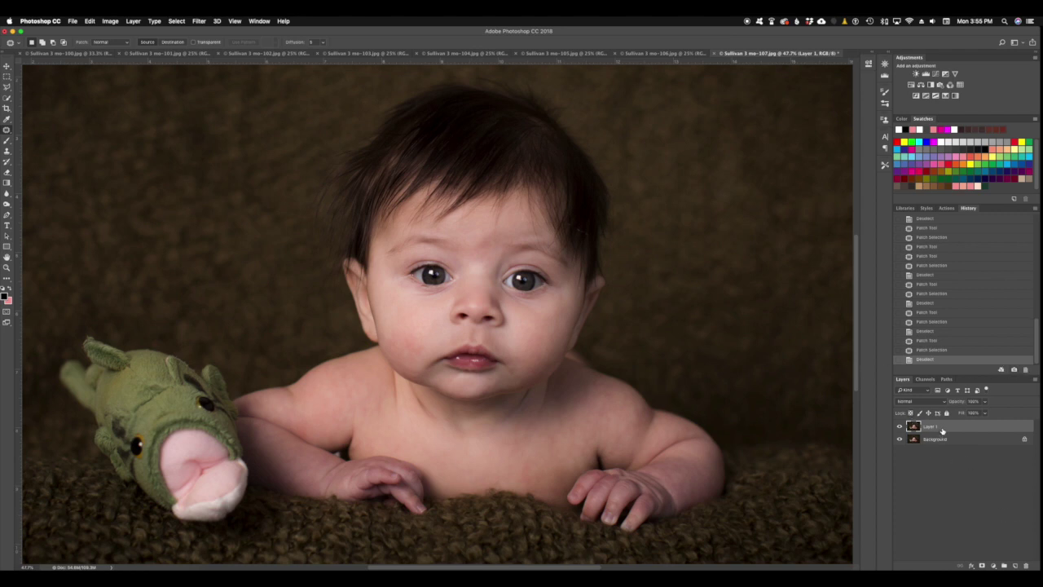
Flatten the image and open the Portraiture 3 filter.
{"action": "right_click", "coordinate": [945, 429]}
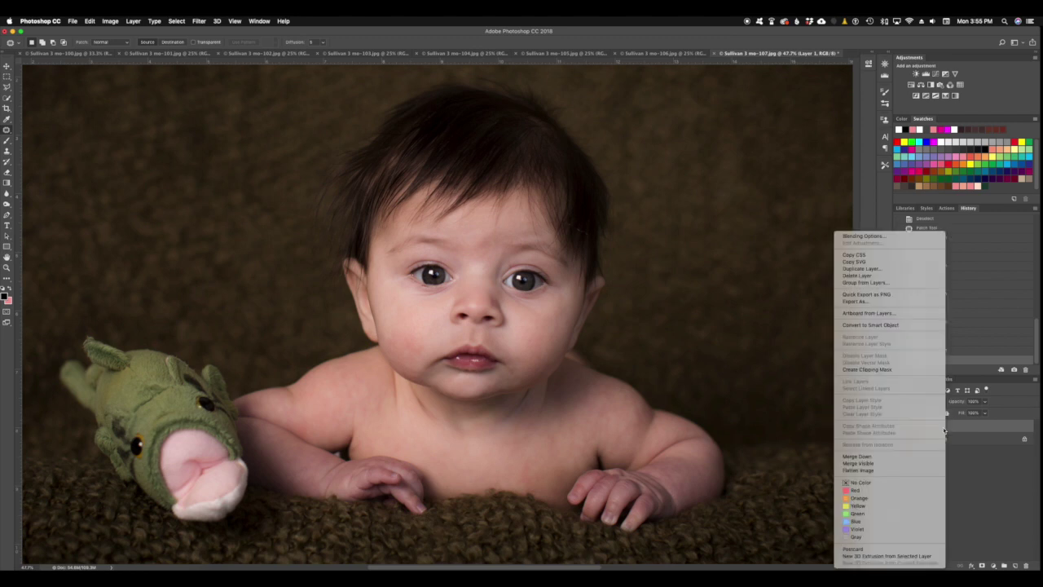
{"action": "left_click", "coordinate": [918, 471]}
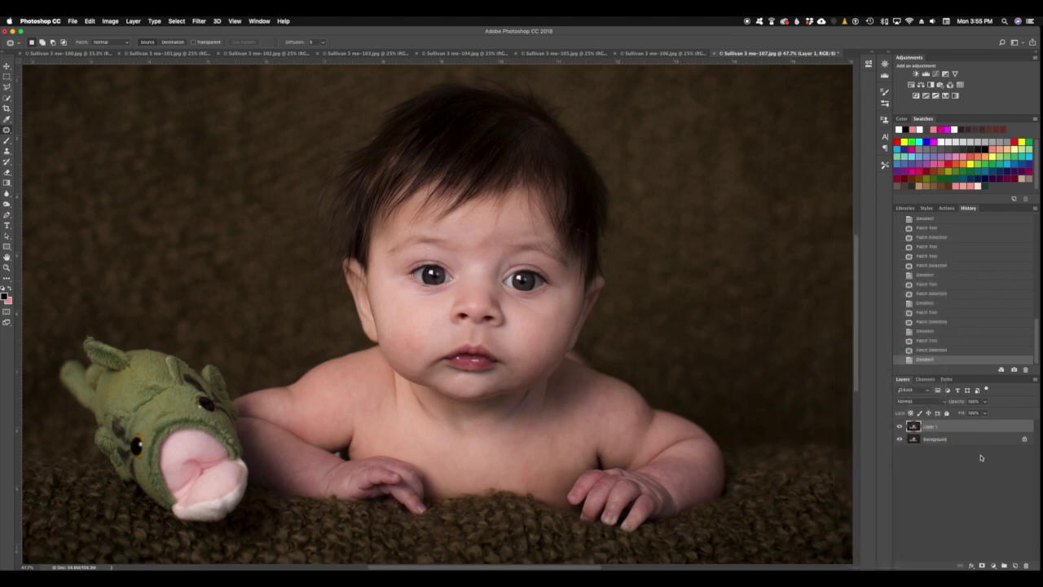
{"action": "left_click", "coordinate": [201, 22]}
{"action": "mouse_move", "coordinate": [280, 205]}
{"action": "left_click", "coordinate": [323, 204]}
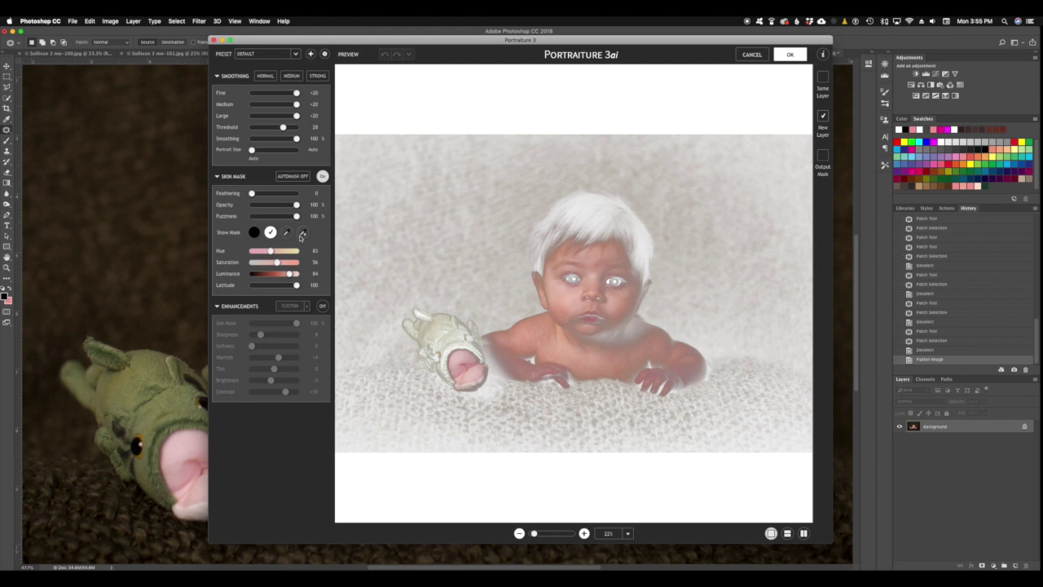
Sample the baby's facial skin tone for the Portraiture skin mask and apply the smoothing as a new layer.
{"action": "left_click", "coordinate": [303, 233]}
{"action": "left_click", "coordinate": [593, 265]}
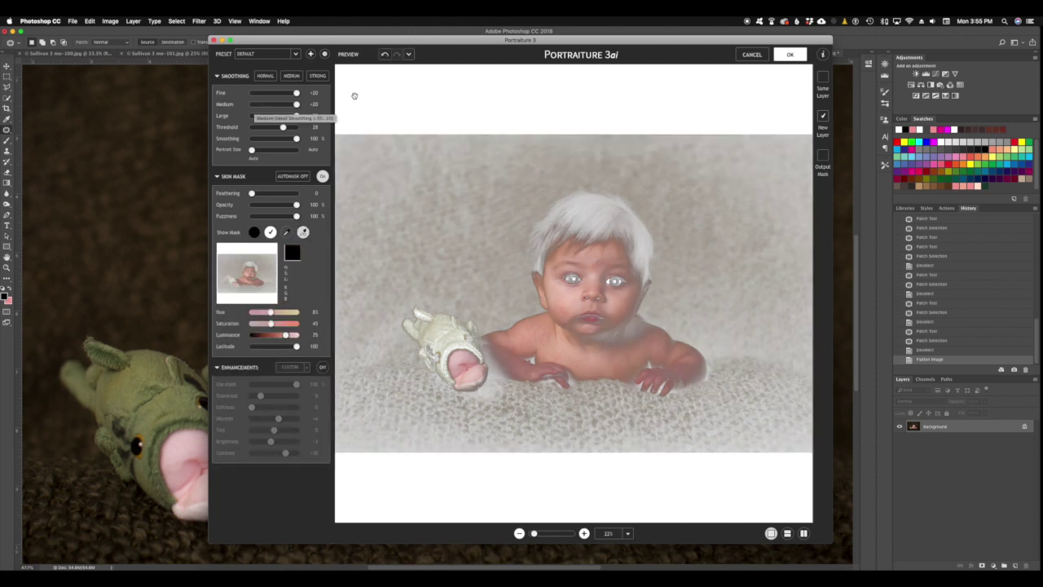
{"action": "left_click", "coordinate": [593, 265]}
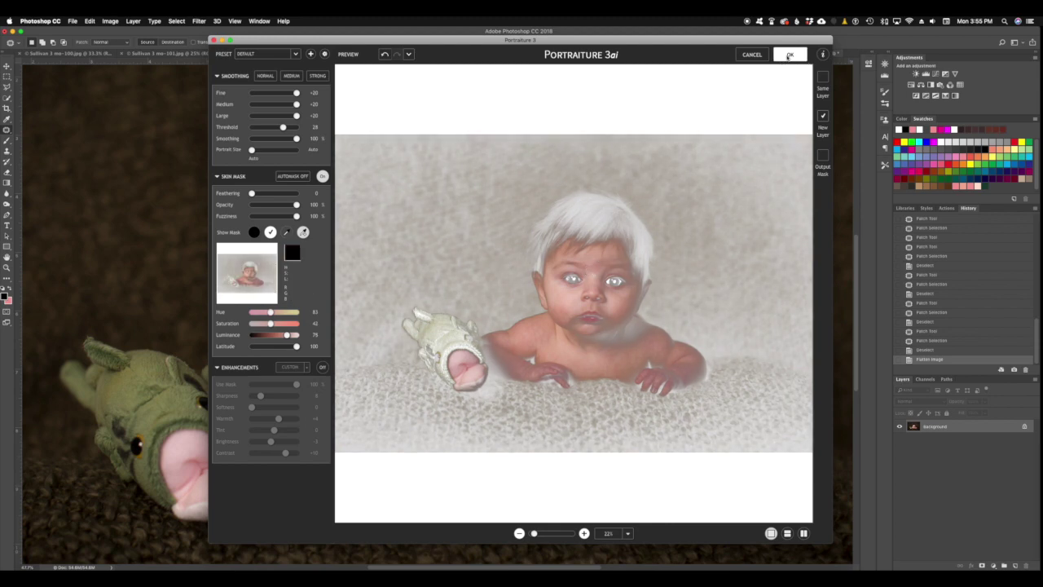
{"action": "left_click", "coordinate": [790, 54]}
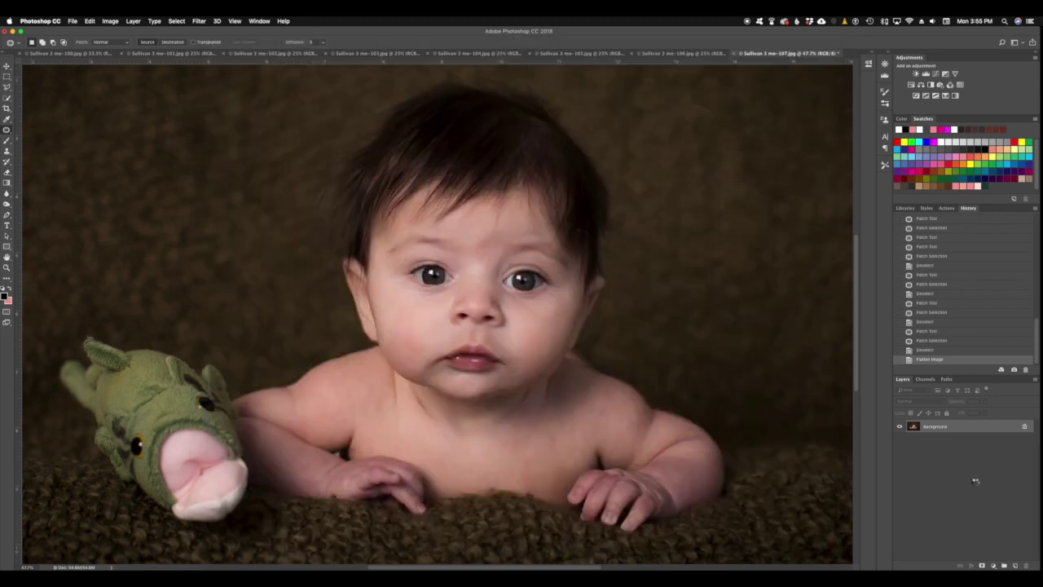
Add a black layer mask to the Background copy layer and activate the Brush tool.
{"action": "left_click", "coordinate": [944, 427]}
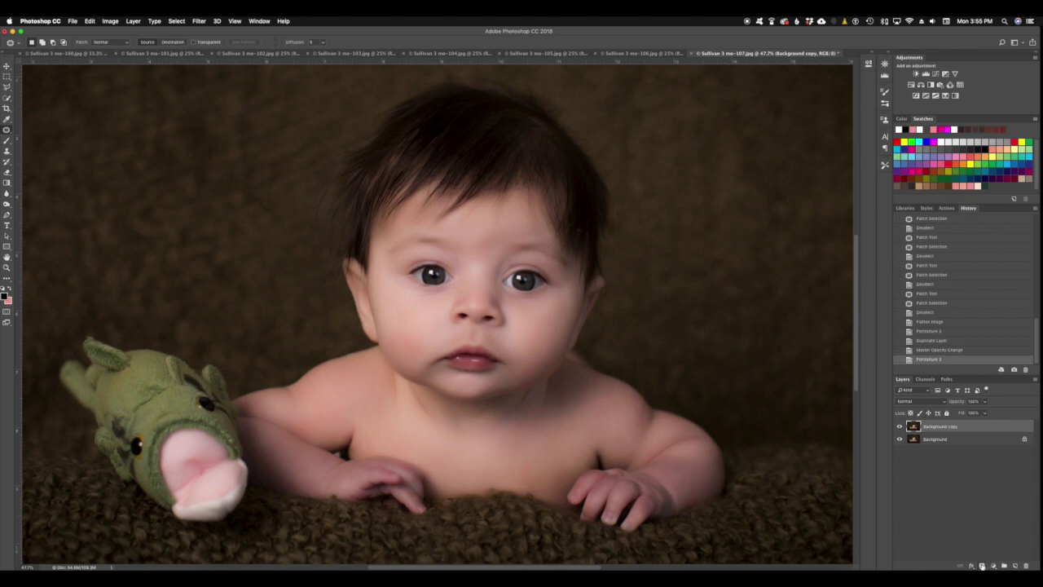
{"action": "left_click", "coordinate": [982, 565]}
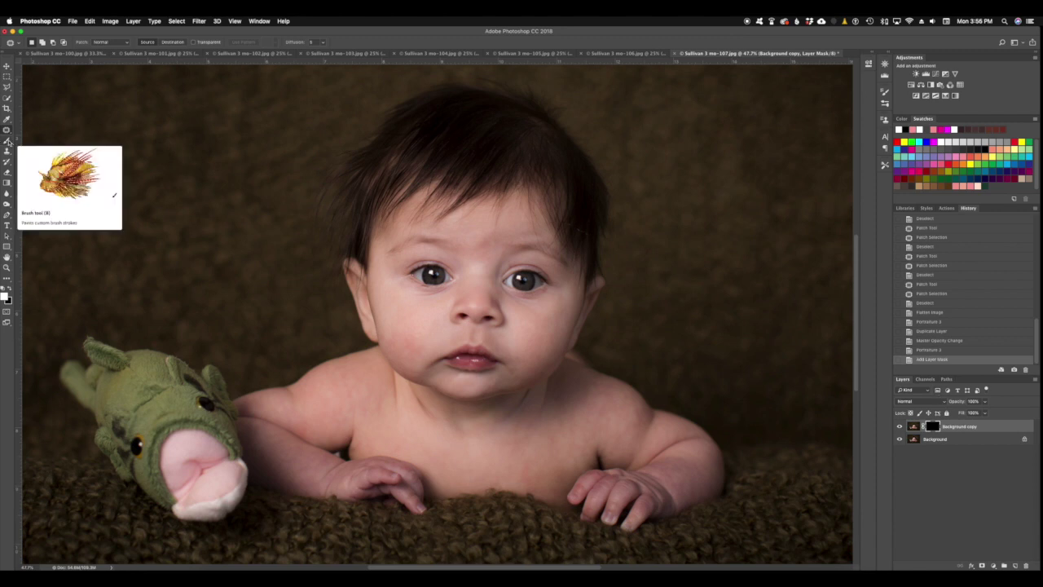
{"action": "left_click", "coordinate": [8, 141]}
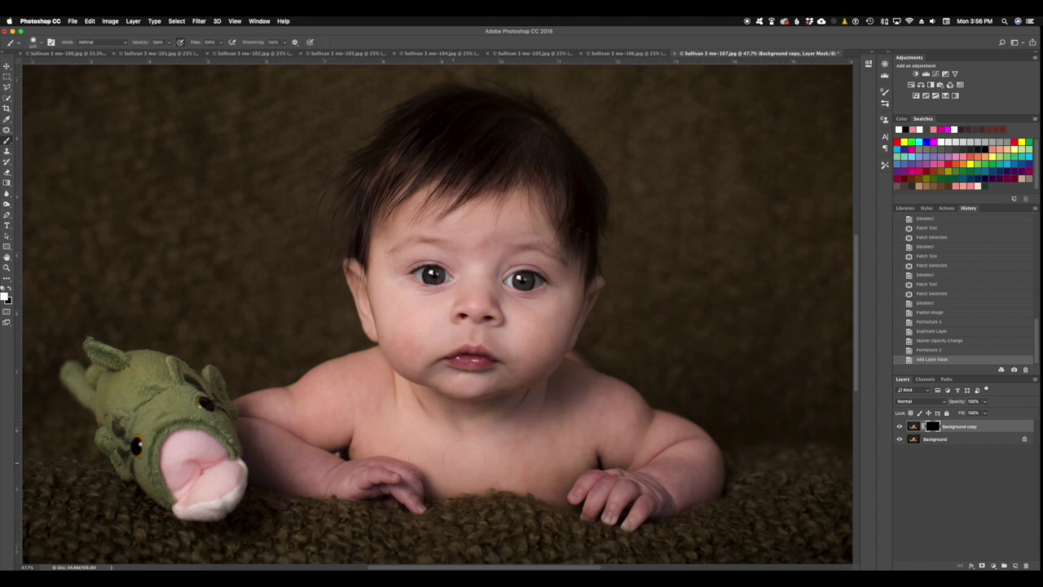
Paint white on the layer mask over the forearm away from the toy to reveal the smoothed skin.
{"action": "mouse_move", "coordinate": [714, 463]}
{"action": "left_mouse_down"}
{"action": "mouse_move", "coordinate": [661, 471]}
{"action": "mouse_move", "coordinate": [674, 485]}
{"action": "left_mouse_up"}
{"action": "left_click", "coordinate": [676, 474]}
{"action": "left_click", "coordinate": [687, 485]}
{"action": "left_click", "coordinate": [681, 477]}
{"action": "left_click", "coordinate": [704, 473]}
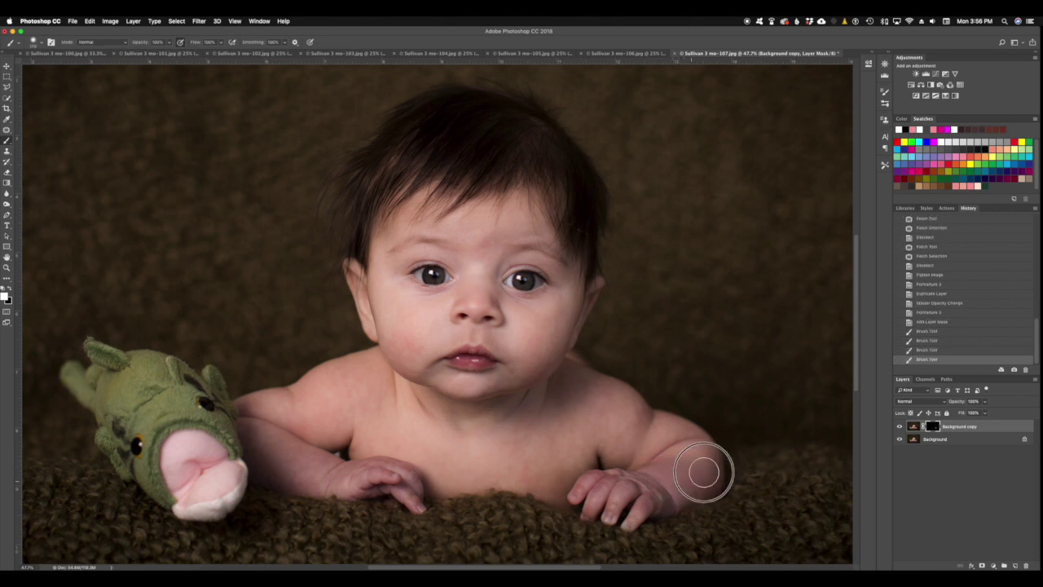
{"action": "left_click_drag", "start_coordinate": [710, 459], "coordinate": [677, 470]}
Paint white on the mask with a smaller brush over the upper arm away from the toy.
{"action": "key", "text": "bracketleft"}
{"action": "key", "text": "bracketleft"}
{"action": "key", "text": "bracketleft"}
{"action": "left_click_drag", "start_coordinate": [662, 422], "coordinate": [665, 428]}
{"action": "left_click", "coordinate": [637, 455]}
{"action": "left_click", "coordinate": [614, 453]}
{"action": "left_click", "coordinate": [605, 410]}
{"action": "left_click", "coordinate": [618, 438]}
Paint white on the mask with a larger brush over the baby's shoulder and chest to reveal the smoothing.
{"action": "key", "text": "bracketright"}
{"action": "mouse_move", "coordinate": [630, 416]}
{"action": "left_mouse_down"}
{"action": "mouse_move", "coordinate": [598, 390]}
{"action": "mouse_move", "coordinate": [530, 467]}
{"action": "left_mouse_up"}
{"action": "left_click", "coordinate": [560, 407]}
{"action": "mouse_move", "coordinate": [590, 414]}
{"action": "left_mouse_down"}
{"action": "mouse_move", "coordinate": [547, 483]}
{"action": "mouse_move", "coordinate": [486, 473]}
{"action": "mouse_move", "coordinate": [512, 457]}
{"action": "mouse_move", "coordinate": [535, 412]}
{"action": "left_mouse_up"}
{"action": "left_click", "coordinate": [574, 452]}
{"action": "left_click", "coordinate": [562, 444]}
{"action": "left_click_drag", "start_coordinate": [466, 420], "coordinate": [446, 416]}
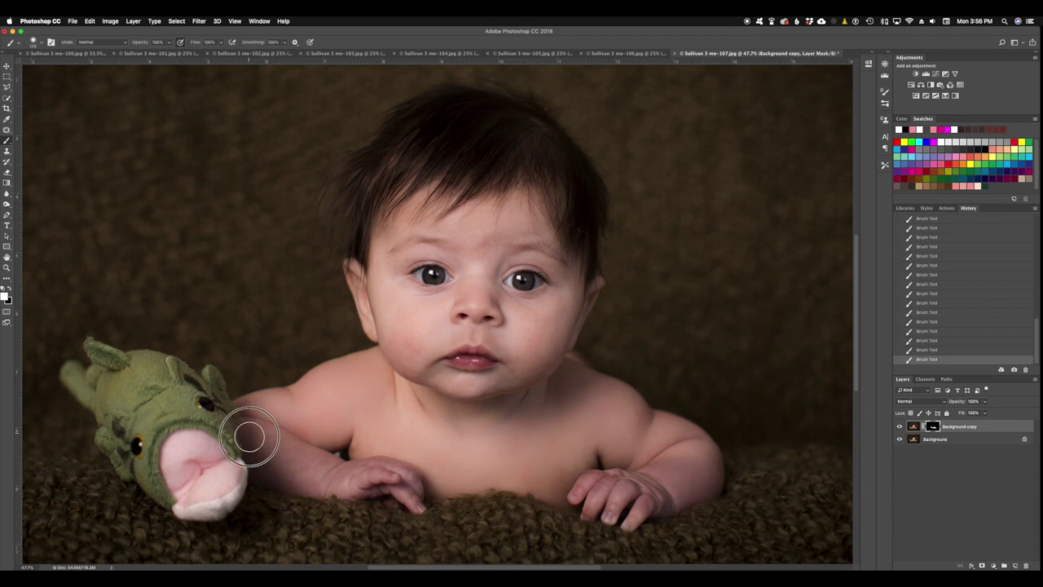
Paint the smoothing in over the toy-side arm and hand, adjusting the brush size to fit.
{"action": "key", "text": "bracketright"}
{"action": "key", "text": "bracketright"}
{"action": "key", "text": "bracketright"}
{"action": "key", "text": "bracketright"}
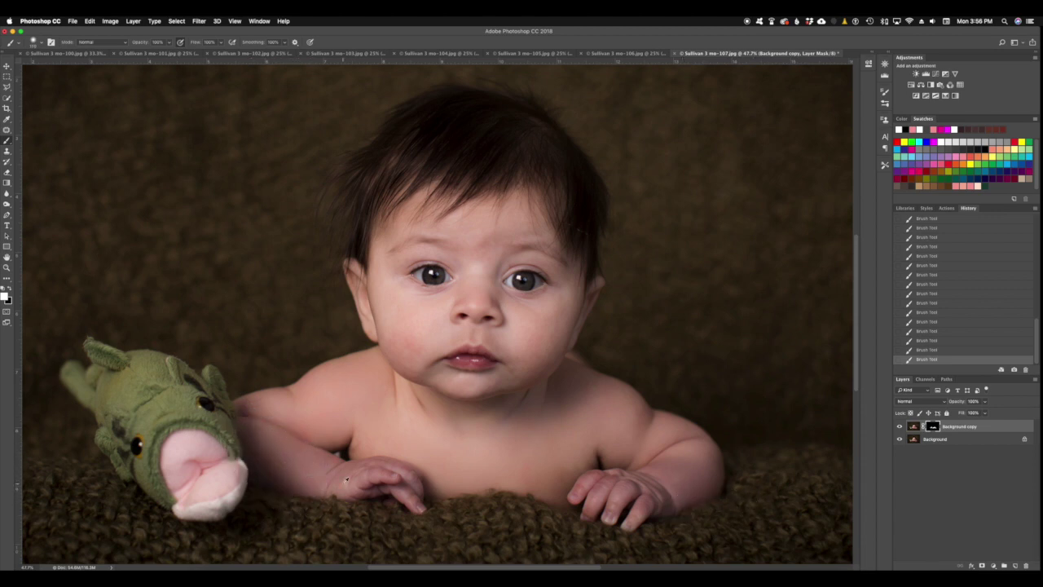
{"action": "scroll", "coordinate": [347, 480], "scroll_direction": "up", "scroll_amount": 5}
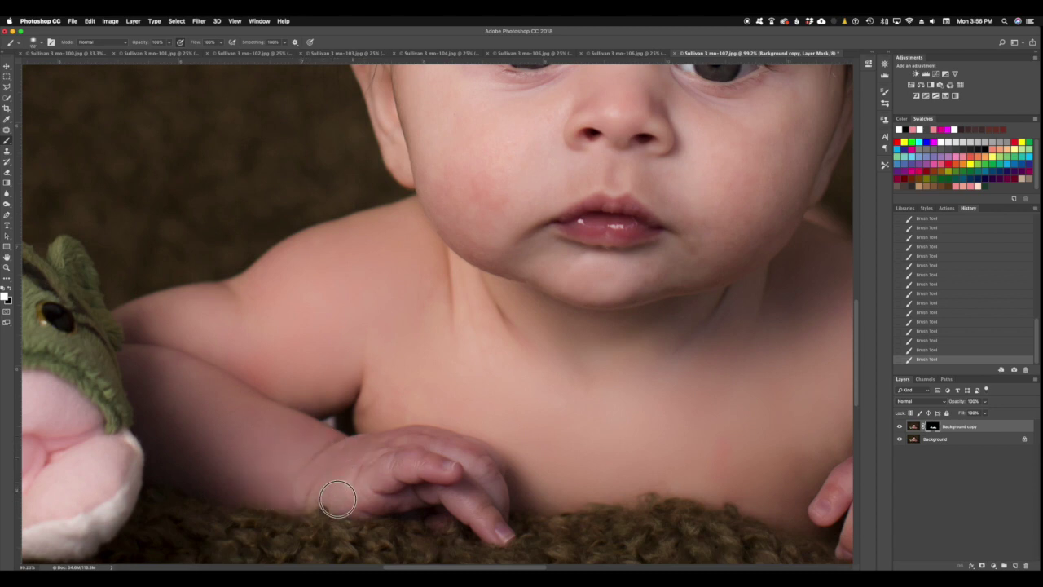
Paint white on the mask over the baby's face to reveal the smoothed skin on the cheeks and forehead.
{"action": "scroll", "coordinate": [619, 407], "scroll_direction": "up", "scroll_amount": 5}
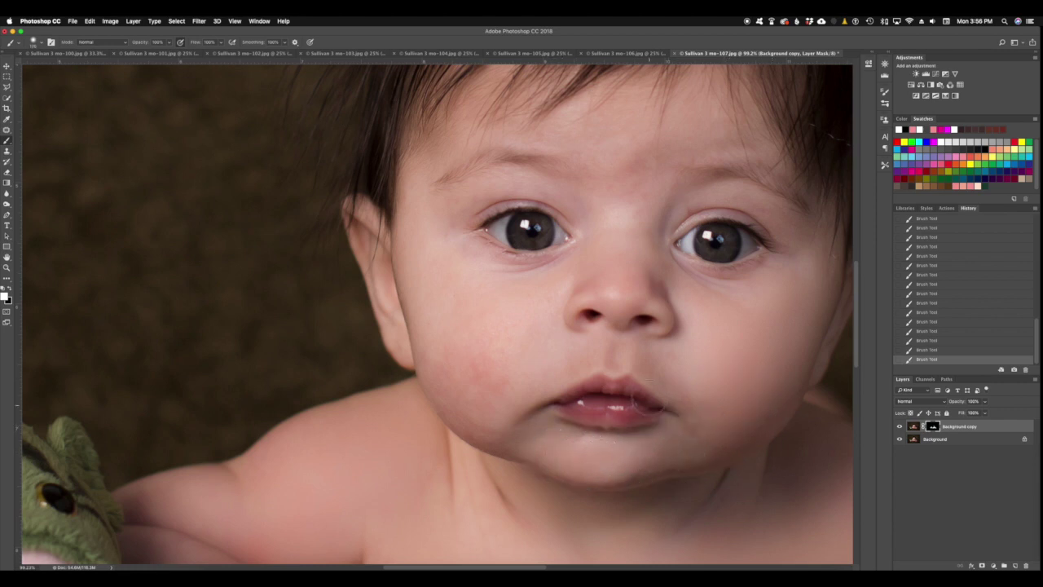
{"action": "key", "text": "]"}
{"action": "key", "text": "bracketright"}
{"action": "scroll", "coordinate": [531, 322], "scroll_direction": "down", "scroll_amount": 10}
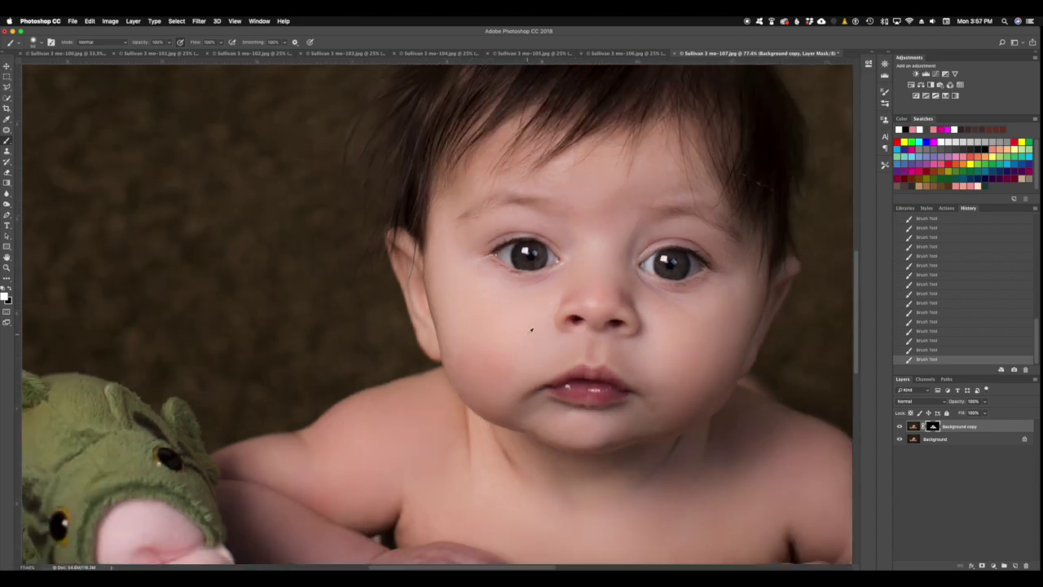
{"action": "scroll", "coordinate": [461, 330], "scroll_direction": "up", "scroll_amount": 8}
{"action": "scroll", "coordinate": [460, 329], "scroll_direction": "down", "scroll_amount": 4}
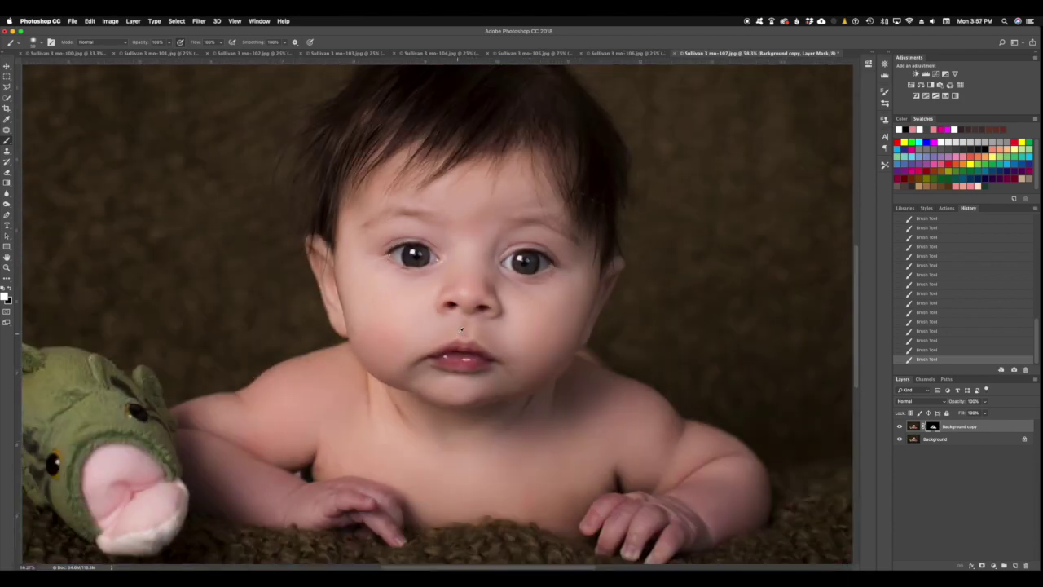
Lower the Background copy layer's opacity to just over 70% and compare the face with the layer hidden and shown.
{"action": "left_click", "coordinate": [985, 402]}
{"action": "left_click_drag", "start_coordinate": [977, 411], "coordinate": [977, 411]}
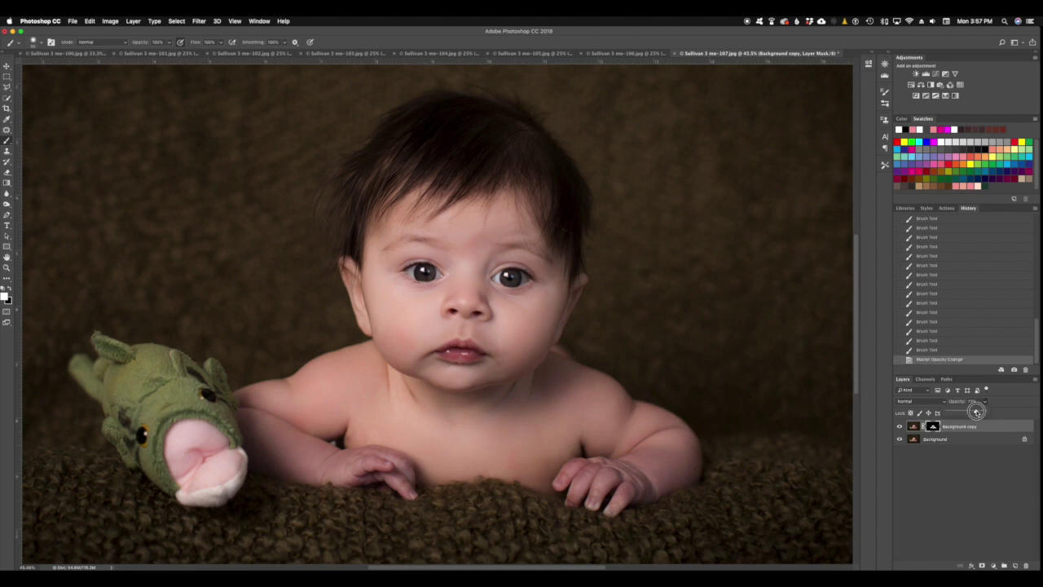
{"action": "scroll", "coordinate": [418, 298], "scroll_direction": "up", "scroll_amount": 5}
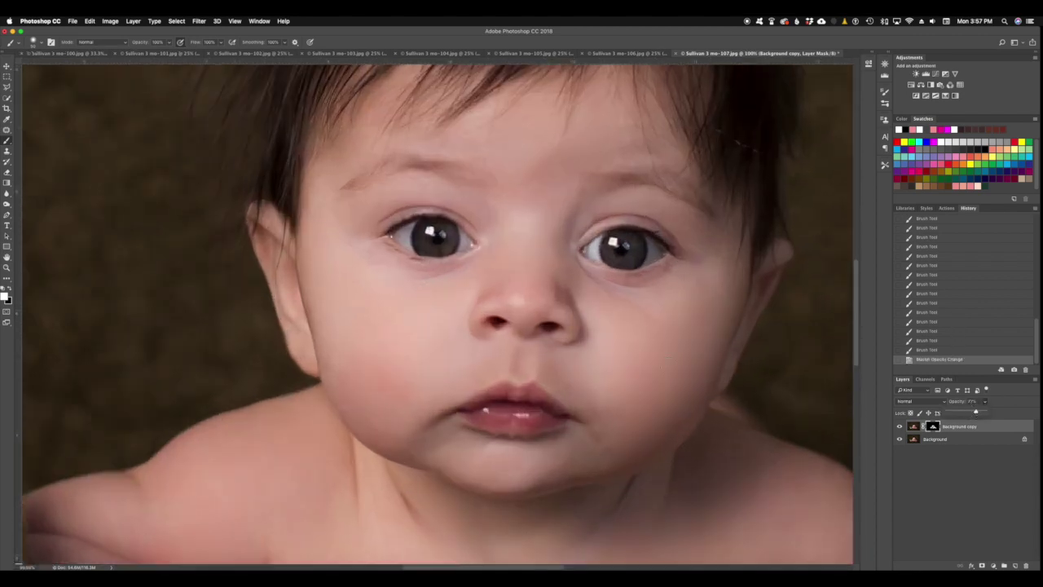
{"action": "left_click", "coordinate": [900, 427]}
{"action": "left_click", "coordinate": [900, 428]}
{"action": "scroll", "coordinate": [676, 376], "scroll_direction": "down", "scroll_amount": 5}
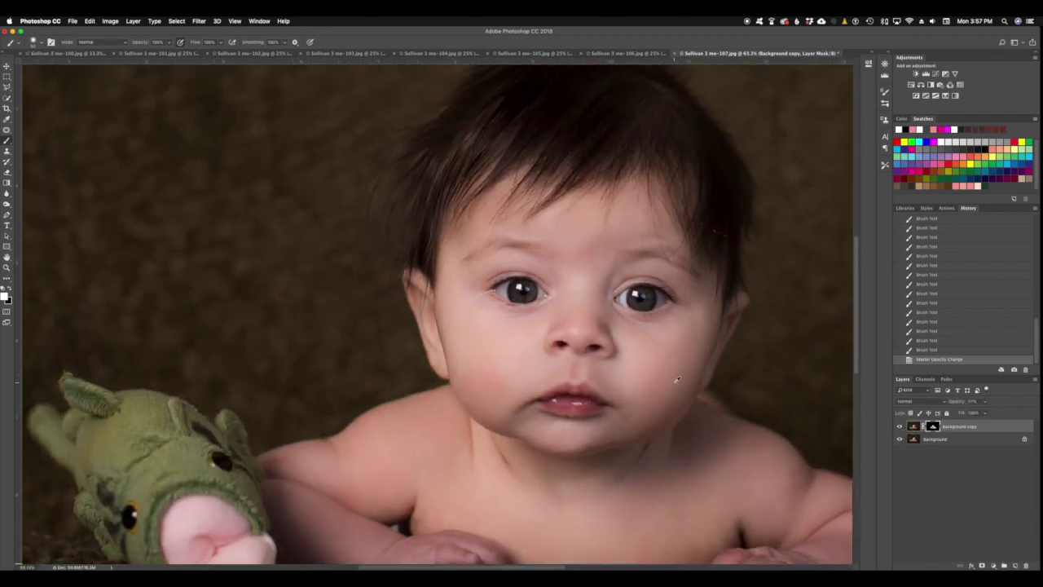
{"action": "scroll", "coordinate": [466, 356], "scroll_direction": "up", "scroll_amount": 3}
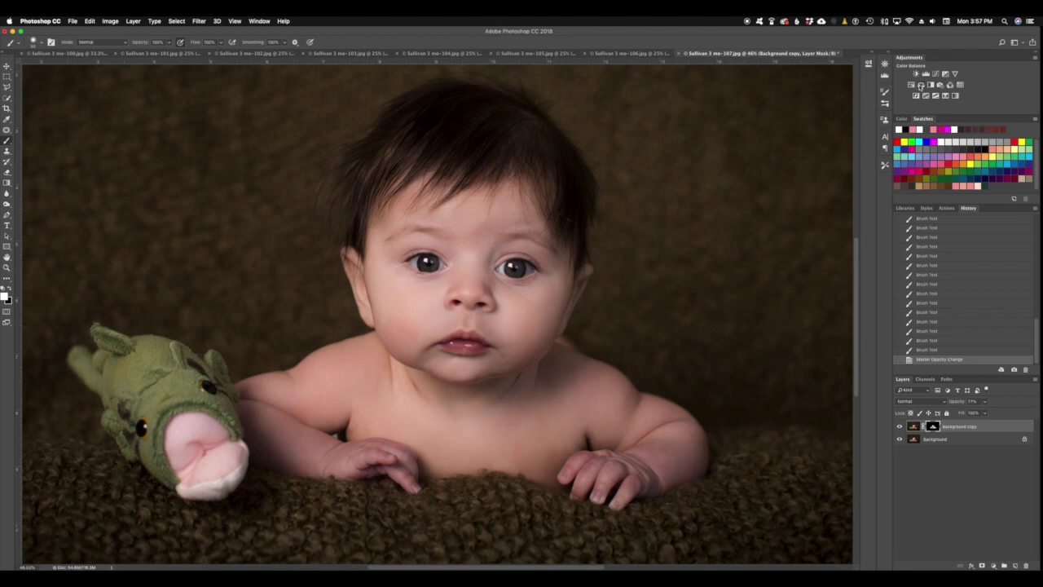
Add a Color Balance adjustment layer, invert its mask to black, and shift the midtones slightly toward cyan.
{"action": "left_click", "coordinate": [920, 84]}
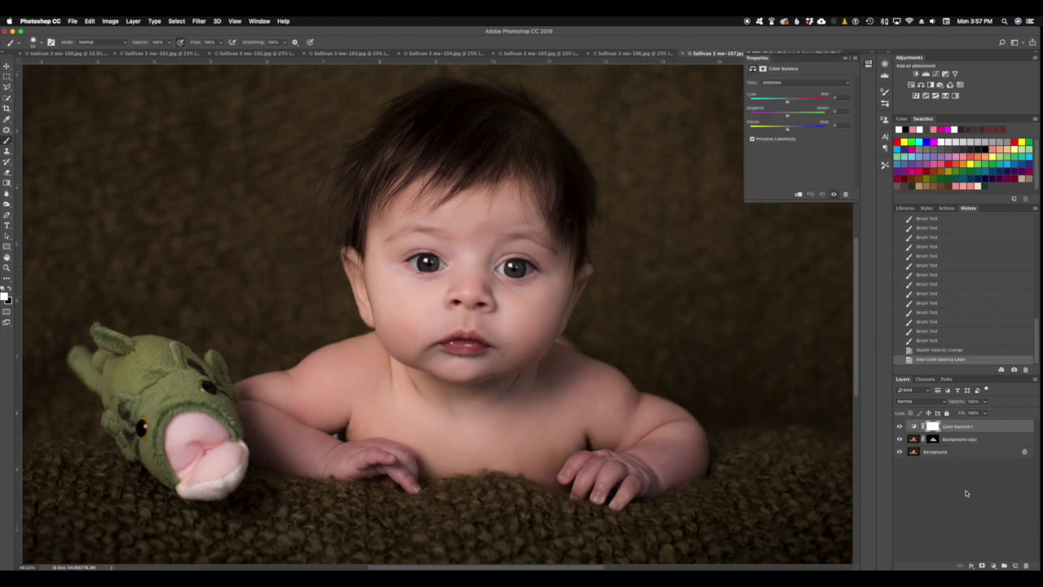
{"action": "key", "text": "super+i"}
{"action": "left_click_drag", "start_coordinate": [785, 100], "coordinate": [781, 100]}
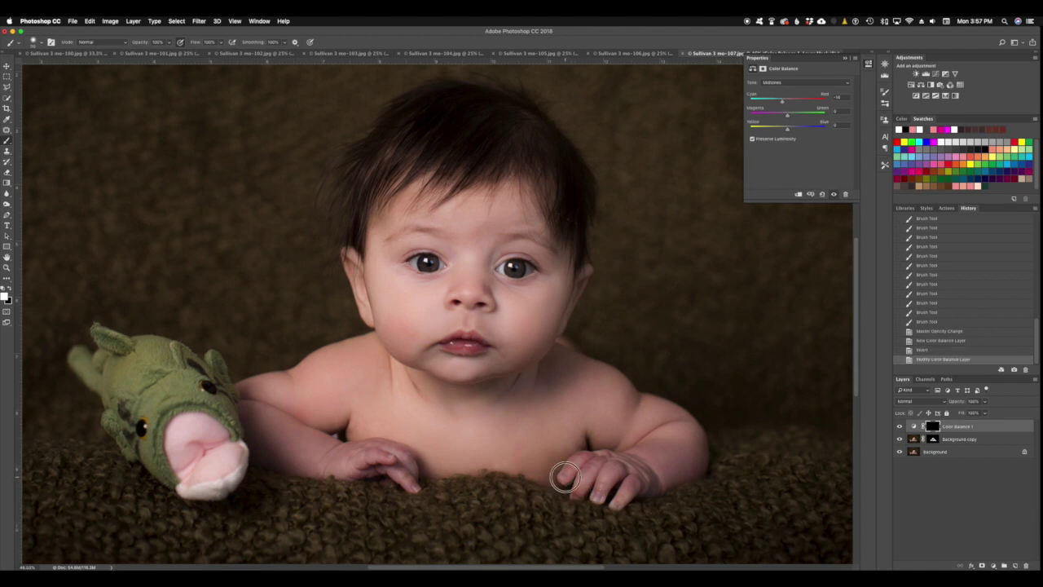
Paint white on the Color Balance mask over the baby's reddish hands and fingers, reducing the brush size for detail.
{"action": "left_click_drag", "start_coordinate": [565, 476], "coordinate": [571, 470]}
{"action": "left_click_drag", "start_coordinate": [570, 470], "coordinate": [580, 463]}
{"action": "key", "text": "bracketleft"}
{"action": "key", "text": "bracketleft"}
{"action": "key", "text": "bracketleft"}
{"action": "key", "text": "bracketleft"}
{"action": "mouse_move", "coordinate": [582, 458]}
{"action": "left_mouse_down"}
{"action": "mouse_move", "coordinate": [579, 491]}
{"action": "mouse_move", "coordinate": [610, 494]}
{"action": "mouse_move", "coordinate": [607, 462]}
{"action": "left_mouse_up"}
{"action": "left_click_drag", "start_coordinate": [613, 466], "coordinate": [617, 471]}
{"action": "left_click_drag", "start_coordinate": [622, 474], "coordinate": [643, 464]}
{"action": "key", "text": "bracketleft"}
{"action": "mouse_move", "coordinate": [647, 463]}
{"action": "left_mouse_down"}
{"action": "mouse_move", "coordinate": [691, 468]}
{"action": "mouse_move", "coordinate": [678, 485]}
{"action": "left_mouse_up"}
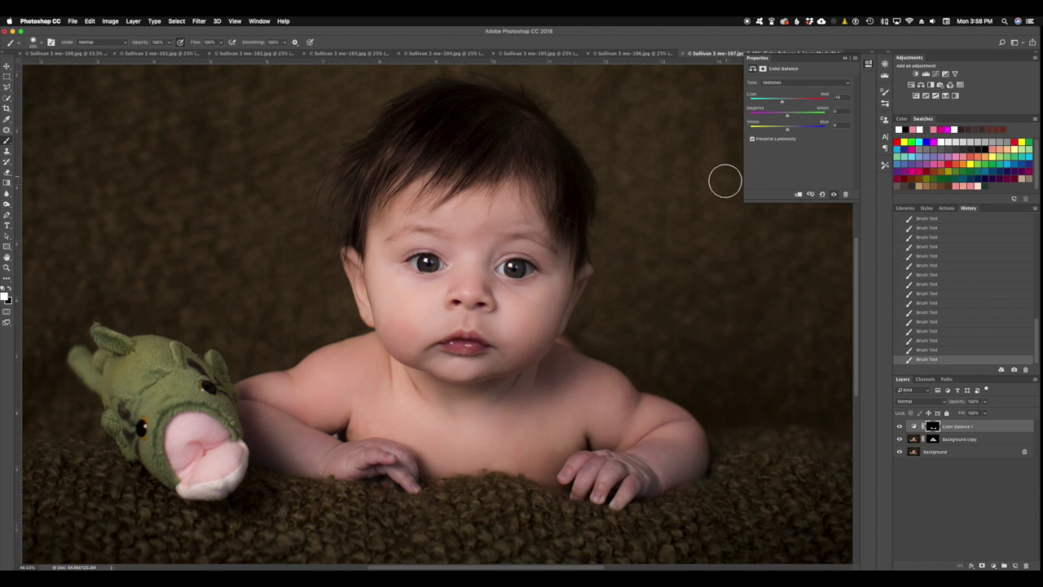
Reduce the Color Balance midtones' cyan shift and move them slightly toward yellow.
{"action": "left_click_drag", "start_coordinate": [778, 104], "coordinate": [784, 102]}
{"action": "left_click_drag", "start_coordinate": [787, 130], "coordinate": [784, 129]}
{"action": "left_click_drag", "start_coordinate": [785, 130], "coordinate": [785, 103]}
{"action": "left_click", "coordinate": [784, 103]}
Compare the baby's hands with the Color Balance layer hidden and shown.
{"action": "left_click", "coordinate": [900, 427]}
{"action": "left_click", "coordinate": [901, 427]}
{"action": "left_click", "coordinate": [899, 426]}
{"action": "left_click", "coordinate": [900, 426]}
{"action": "key", "text": "super+minus"}
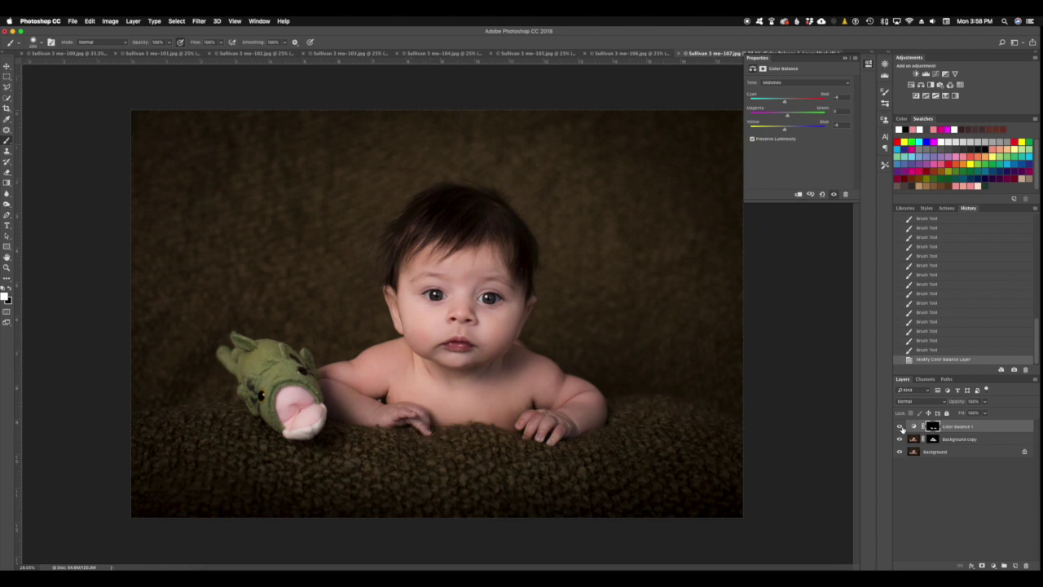
{"action": "left_click", "coordinate": [901, 427]}
{"action": "left_click", "coordinate": [900, 427]}
{"action": "left_click", "coordinate": [901, 428]}
{"action": "left_click", "coordinate": [901, 427]}
{"action": "left_click", "coordinate": [901, 428]}
{"action": "left_click", "coordinate": [901, 428]}
{"action": "left_click", "coordinate": [901, 427]}
{"action": "left_click", "coordinate": [901, 427]}
{"action": "left_click", "coordinate": [900, 427]}
{"action": "left_click", "coordinate": [900, 427]}
Flatten the image, close the adjustment properties, and duplicate the Background layer.
{"action": "key", "text": "super+shift+e"}
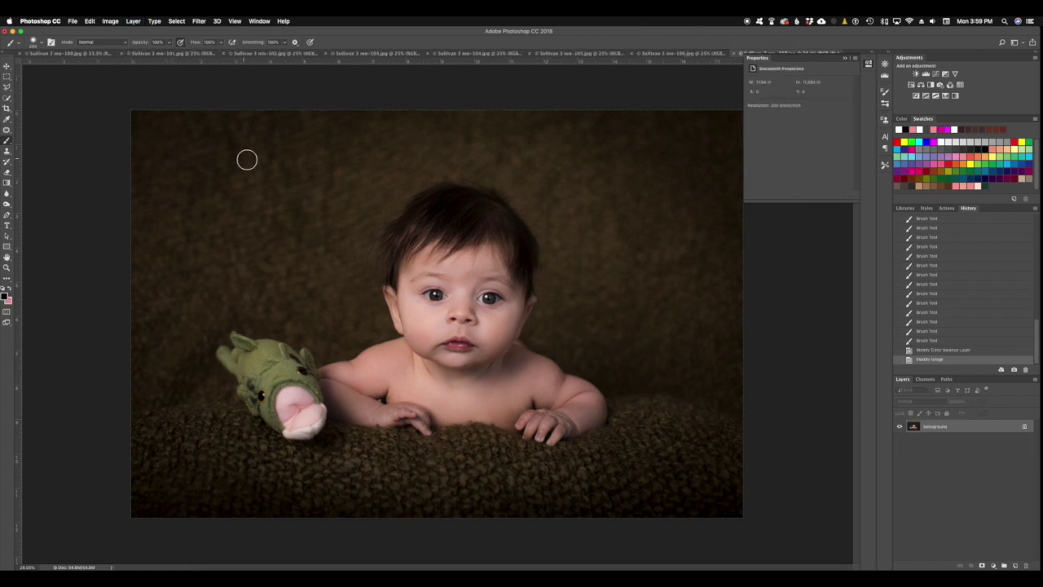
{"action": "left_click", "coordinate": [845, 58]}
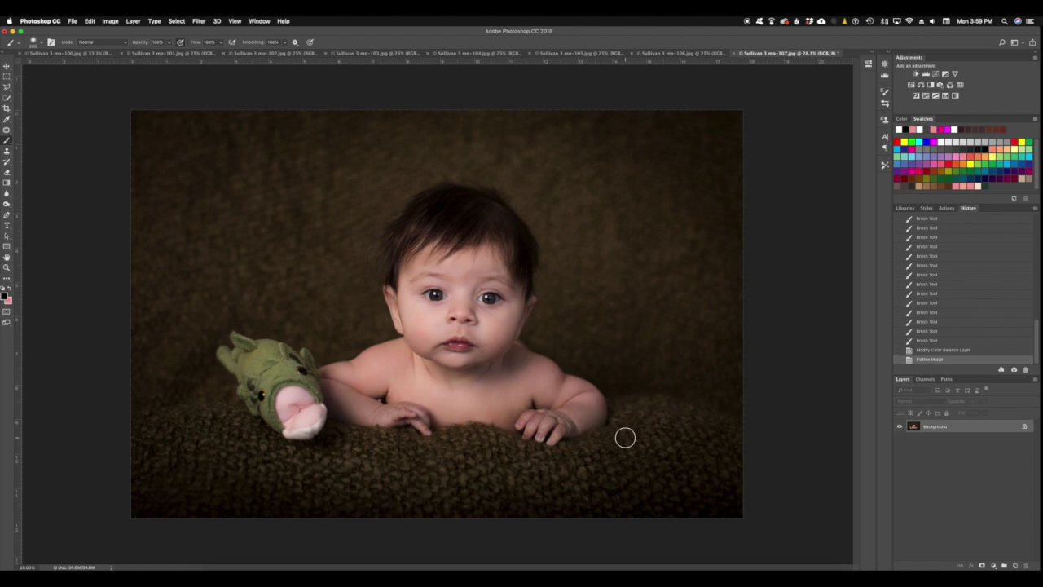
{"action": "key", "text": "super+j"}
Patch the remaining red and uneven marks on the baby's chest with the Patch tool.
{"action": "left_click", "coordinate": [6, 139]}
{"action": "scroll", "coordinate": [462, 418], "scroll_direction": "up", "scroll_amount": 3}
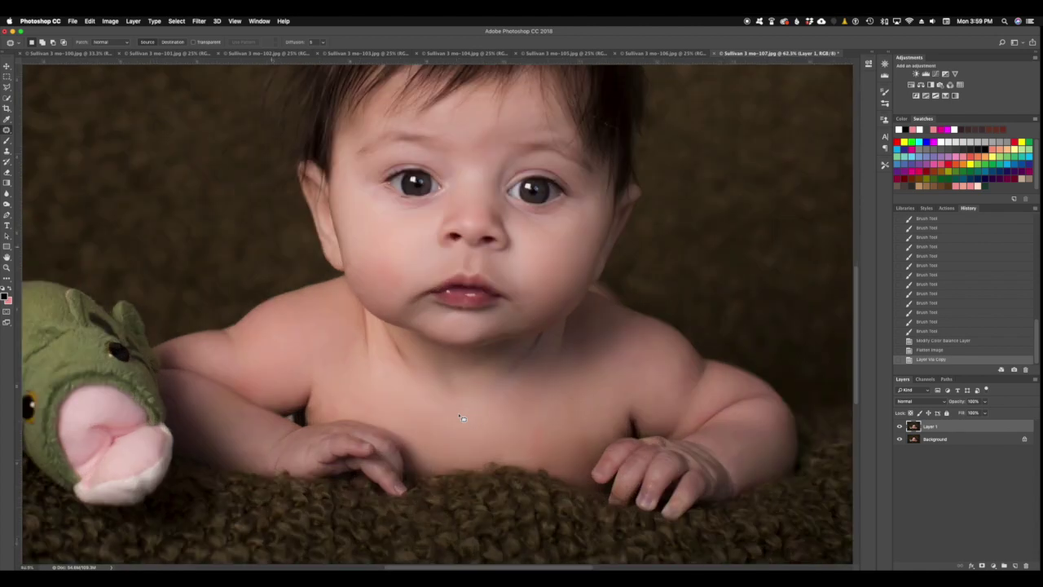
{"action": "scroll", "coordinate": [462, 418], "scroll_direction": "up", "scroll_amount": 2}
{"action": "mouse_move", "coordinate": [585, 458]}
{"action": "left_mouse_down"}
{"action": "mouse_move", "coordinate": [568, 436]}
{"action": "mouse_move", "coordinate": [591, 478]}
{"action": "mouse_move", "coordinate": [557, 452]}
{"action": "mouse_move", "coordinate": [563, 430]}
{"action": "left_mouse_up"}
{"action": "left_click_drag", "start_coordinate": [573, 445], "coordinate": [506, 428]}
{"action": "left_click", "coordinate": [598, 383]}
{"action": "mouse_move", "coordinate": [608, 383]}
{"action": "left_mouse_down"}
{"action": "mouse_move", "coordinate": [628, 405]}
{"action": "mouse_move", "coordinate": [603, 417]}
{"action": "left_mouse_up"}
{"action": "left_click_drag", "start_coordinate": [612, 401], "coordinate": [578, 425]}
{"action": "key", "text": "super+d"}
{"action": "scroll", "coordinate": [567, 412], "scroll_direction": "down", "scroll_amount": 1}
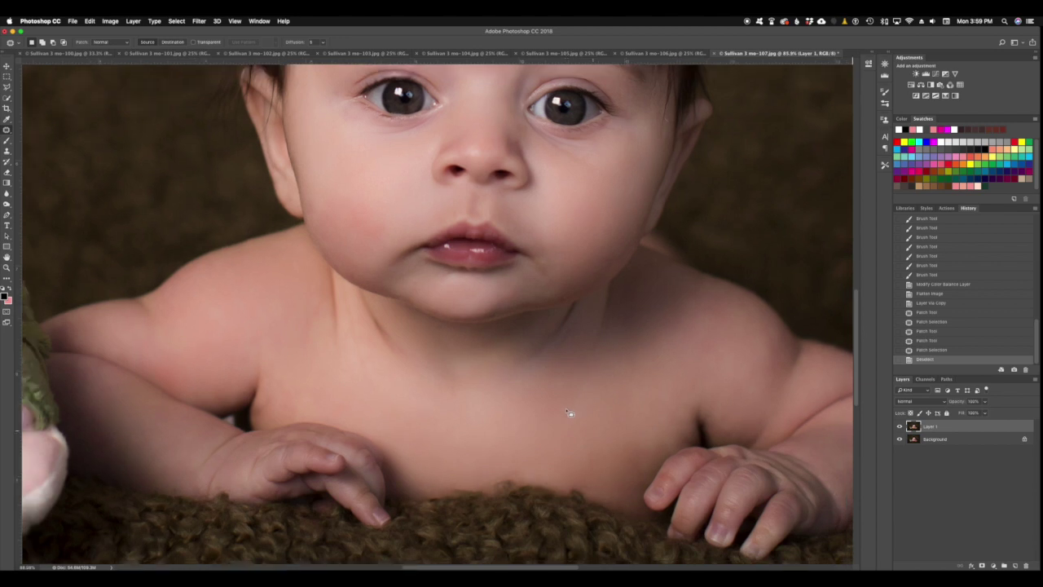
{"action": "scroll", "coordinate": [571, 414], "scroll_direction": "down", "scroll_amount": 3}
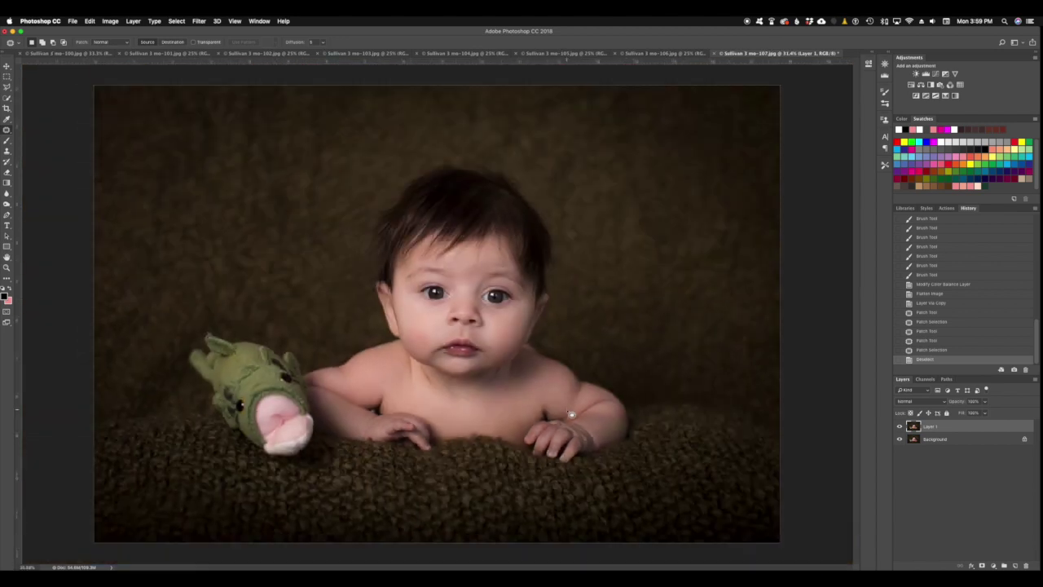